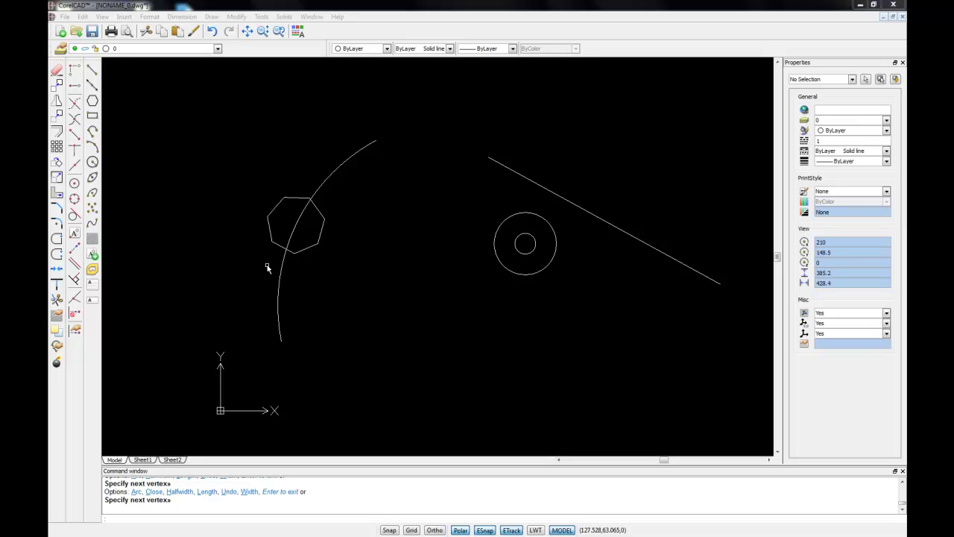
# - Select the seven-sided heptagon polyline so it can be erased
pyautogui.click(305, 251)
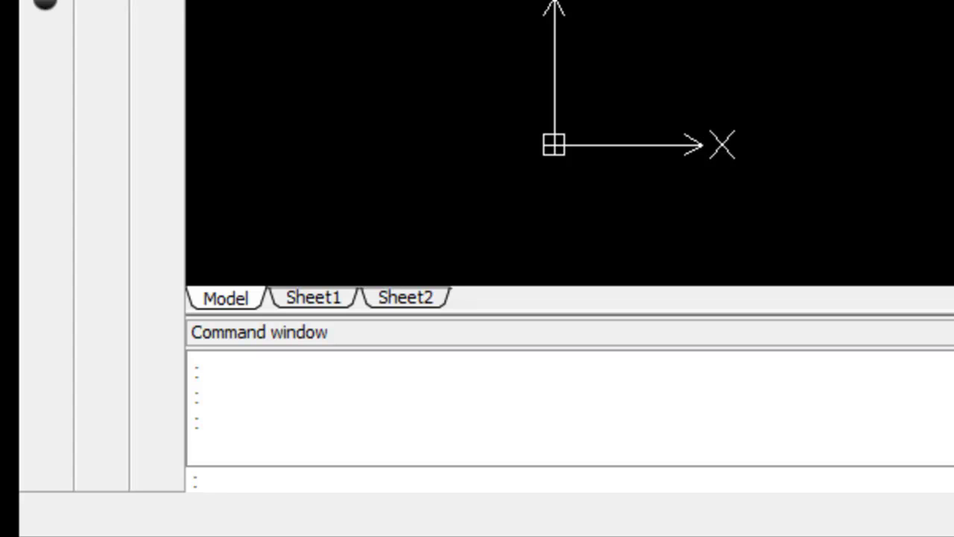
# - Draw a circle of radius 30 with the circle command, placing its centre near the top
pyautogui.click(214, 479)
pyautogui.write('circl')
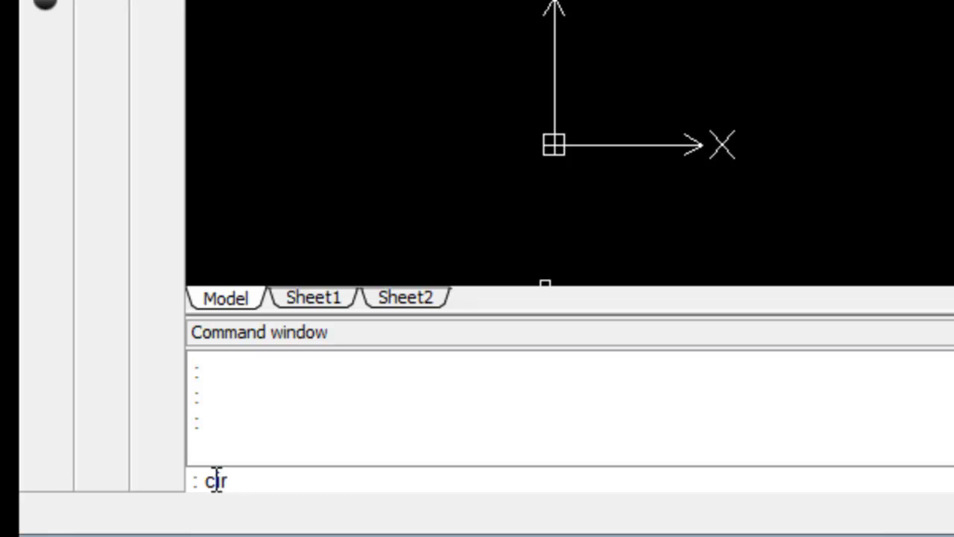
pyautogui.write('e')
pyautogui.press('Return')
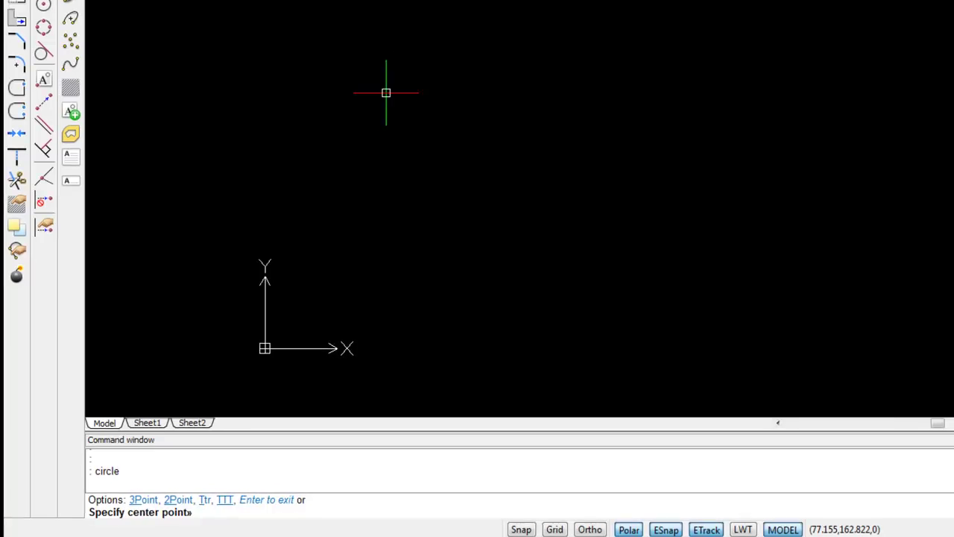
pyautogui.click(386, 92)
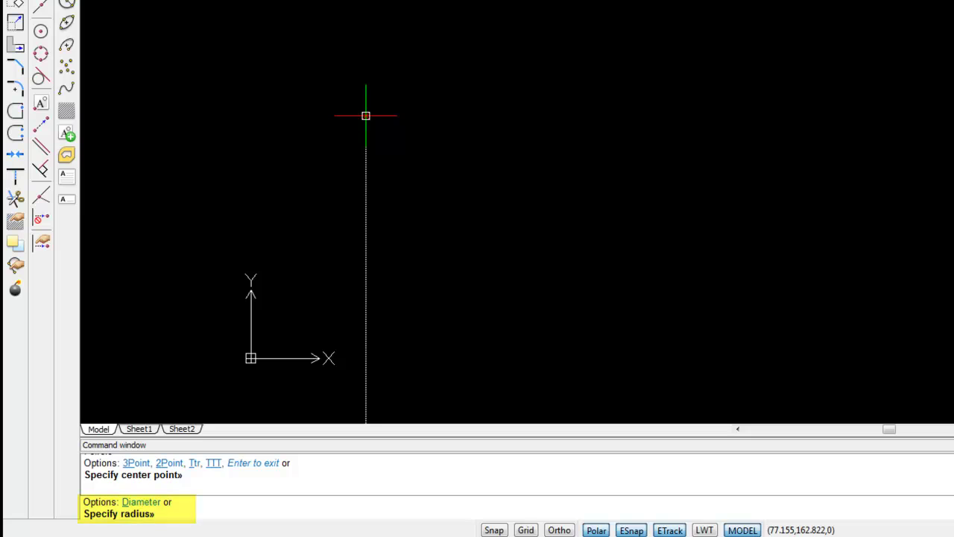
pyautogui.write('30')
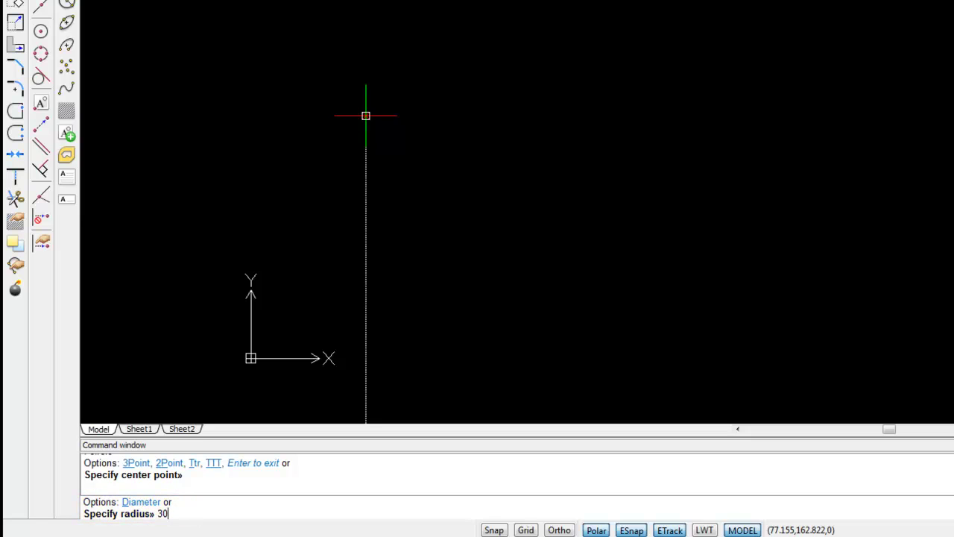
pyautogui.press('Return')
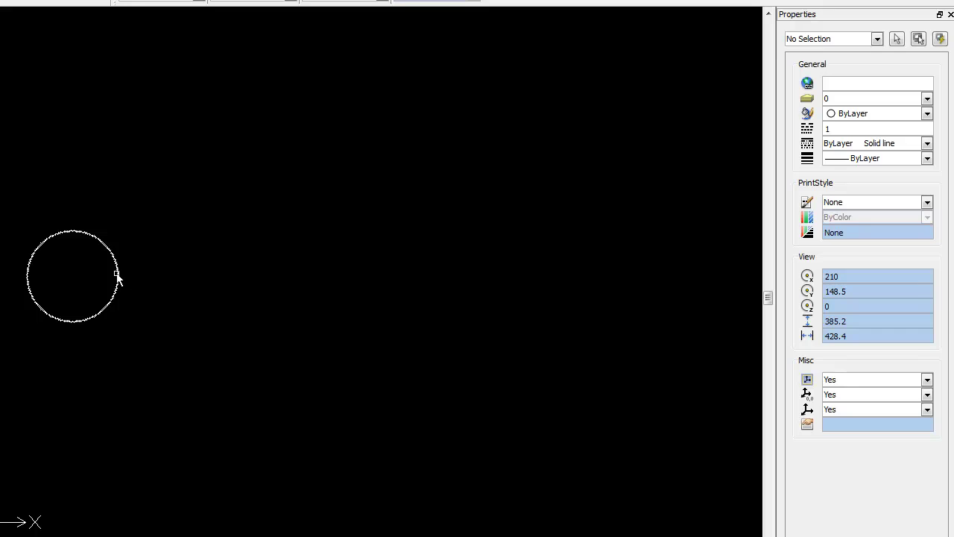
pyautogui.click(117, 276)
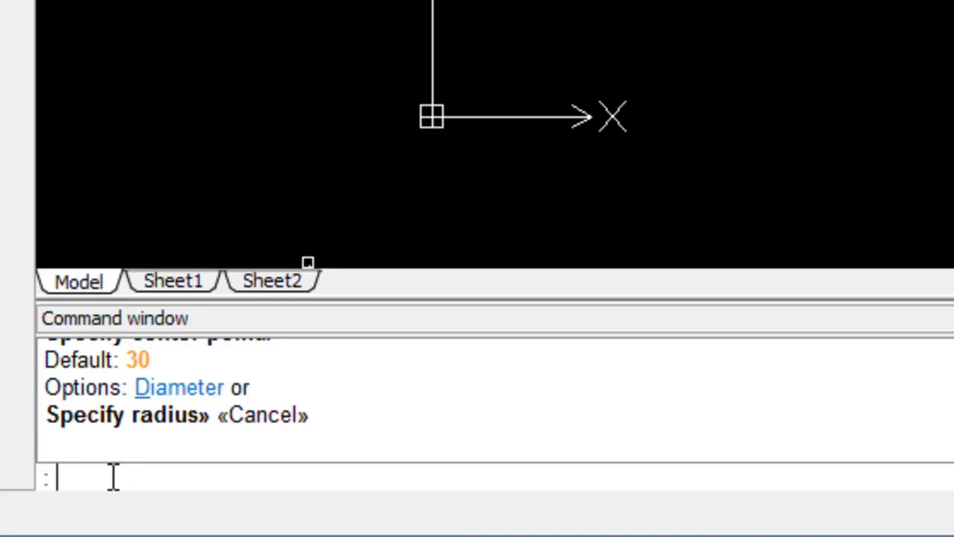
# - Draw a 2P circle spanning a 111.61 diameter beside the first circle, then select it
pyautogui.write('circle')
pyautogui.press('Return')
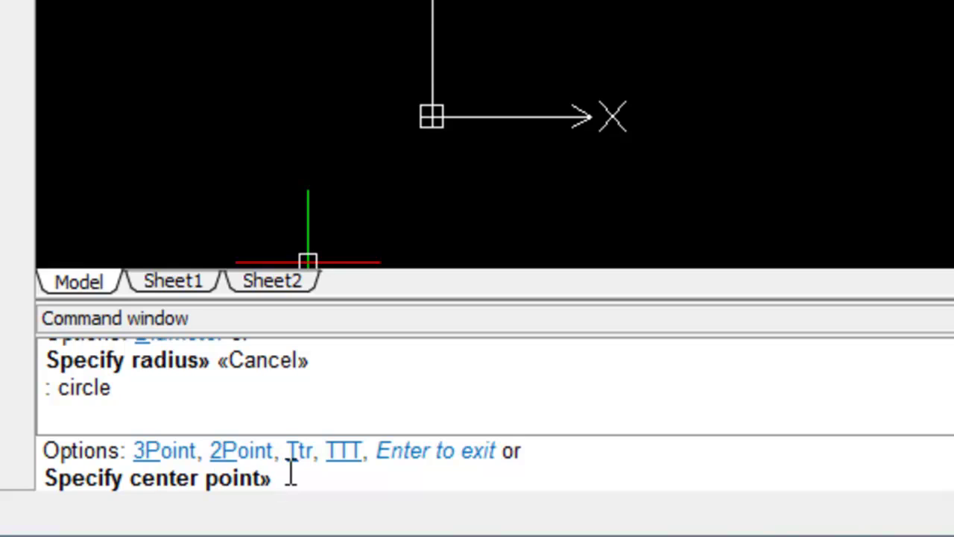
pyautogui.write('2p')
pyautogui.press('Return')
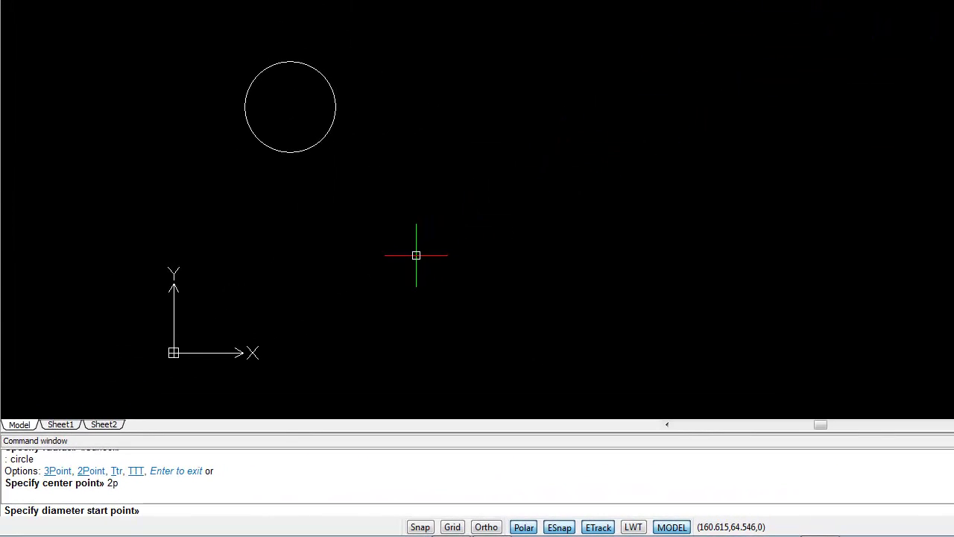
pyautogui.click(416, 255)
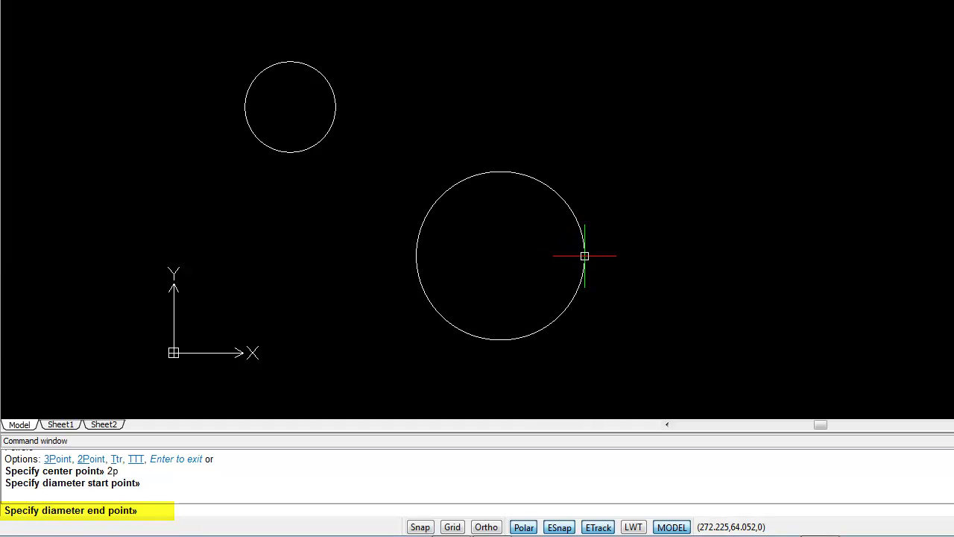
pyautogui.click(585, 256)
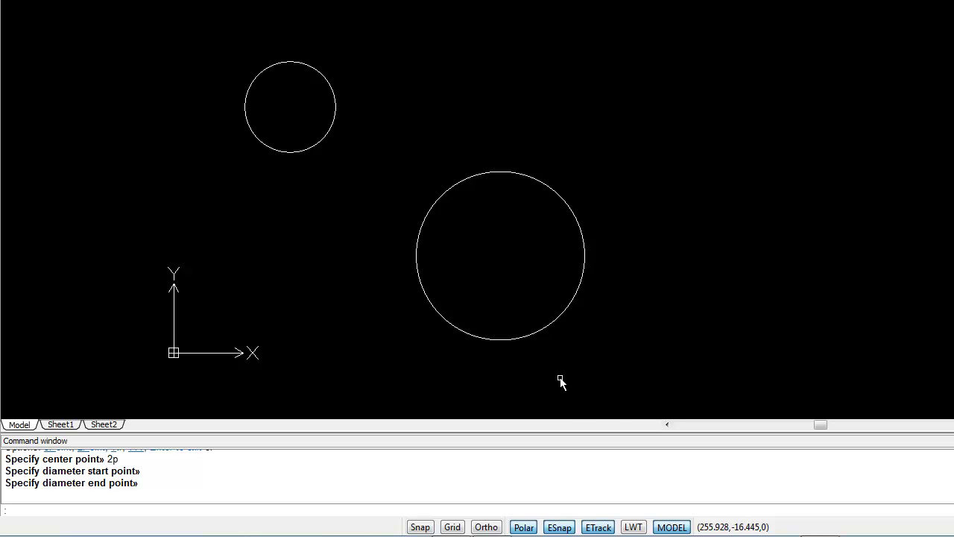
pyautogui.click(584, 242)
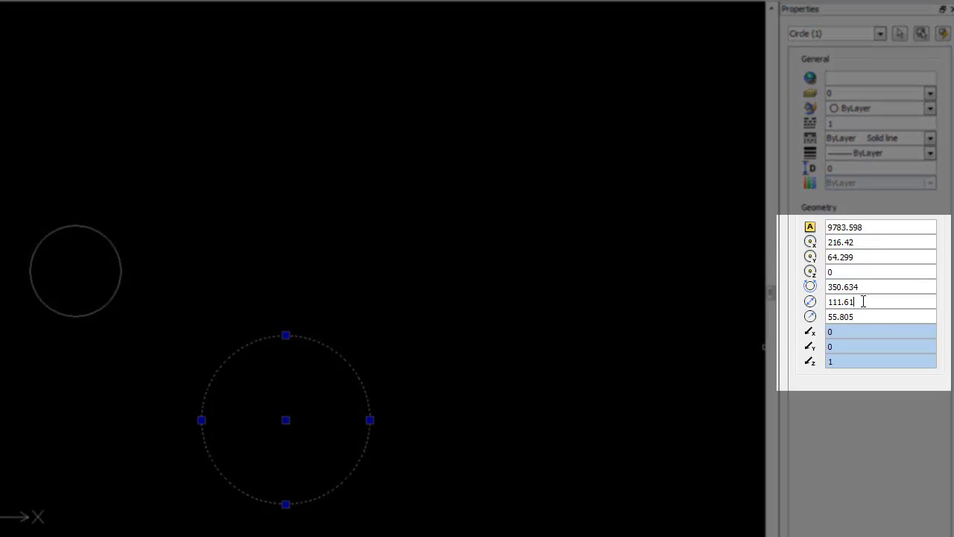
# - Change the selected circle's diameter from 111.61 to 120 in Properties
pyautogui.click(862, 299)
pyautogui.write('120')
pyautogui.press('Return')
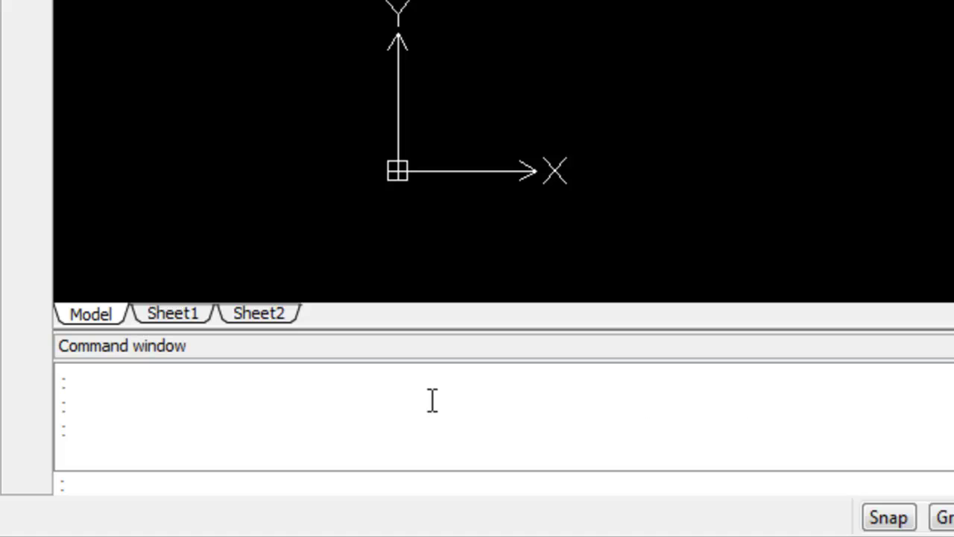
# - Draw a three-point arc curving from lower left around to upper right
pyautogui.click(99, 487)
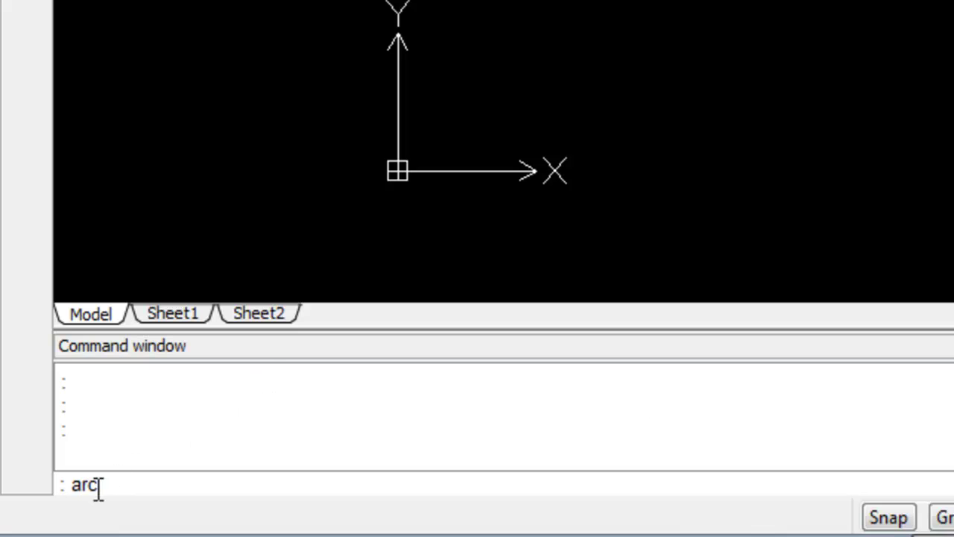
pyautogui.press('Return')
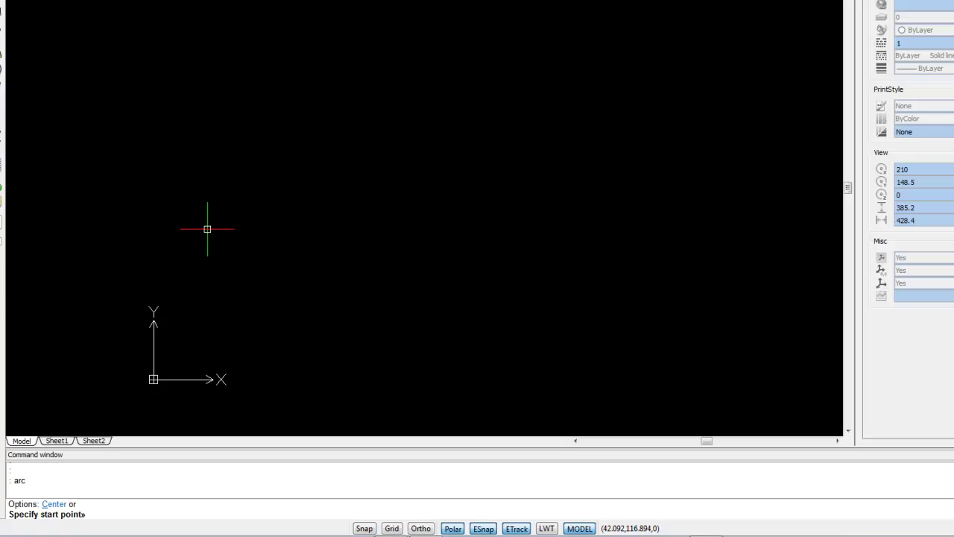
pyautogui.click(207, 229)
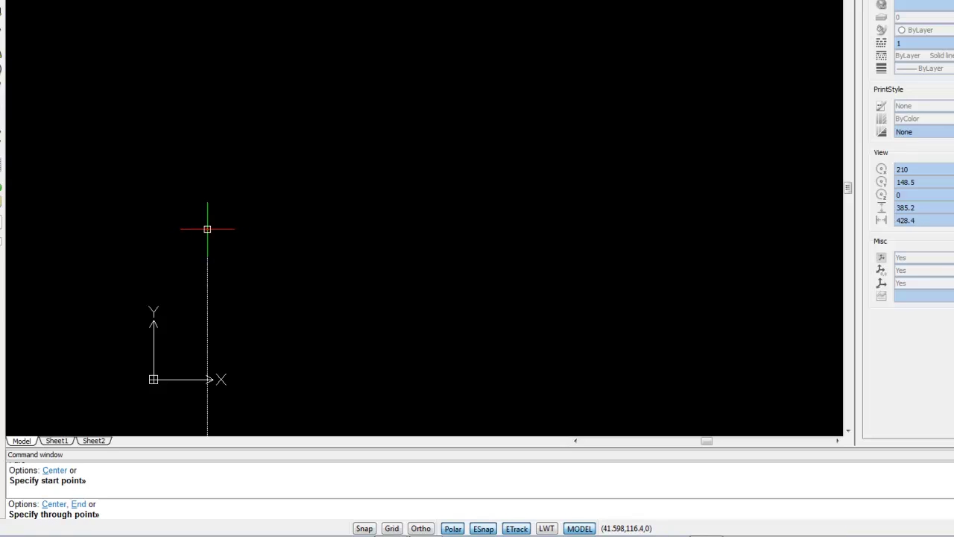
pyautogui.click(410, 106)
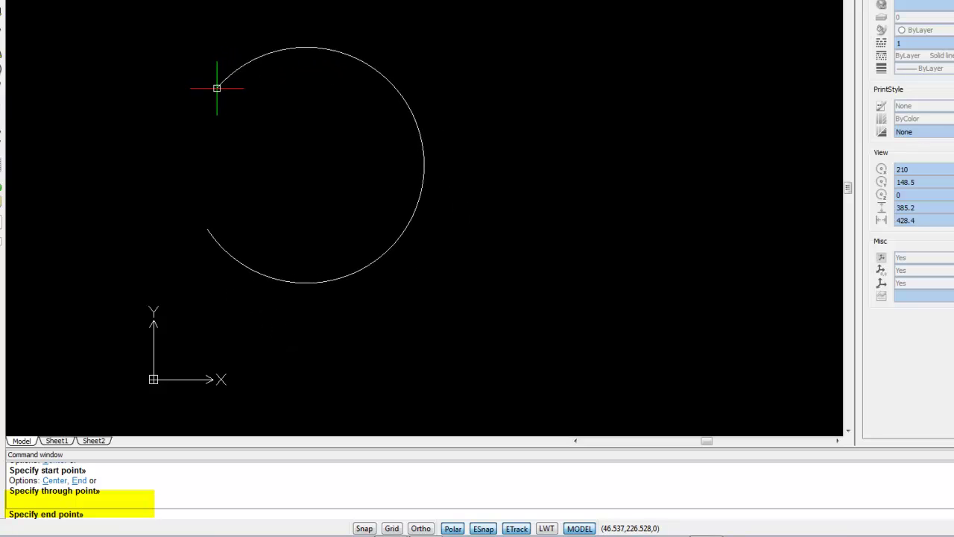
pyautogui.click(375, 63)
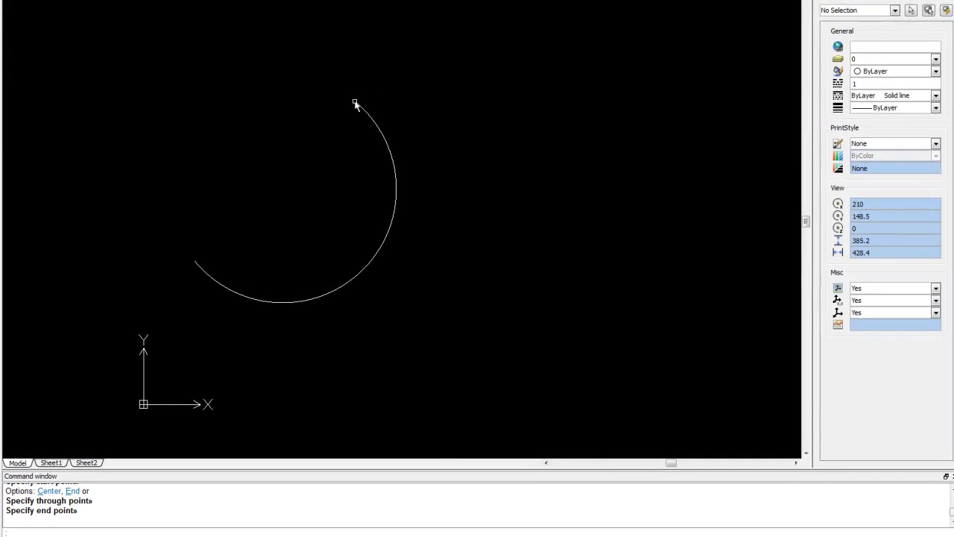
pyautogui.press('Return')
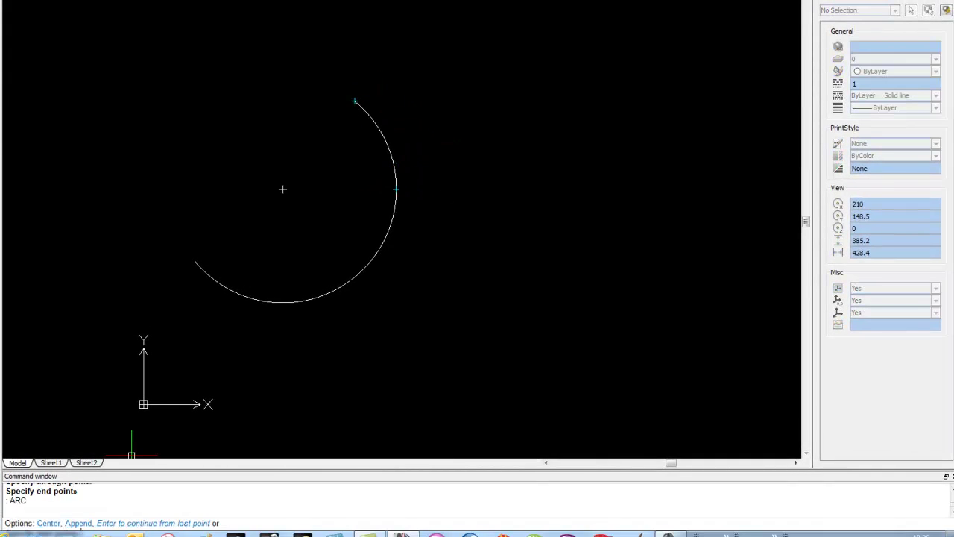
# - Add a second arc continuing from the first arc's end point
pyautogui.press('Return')
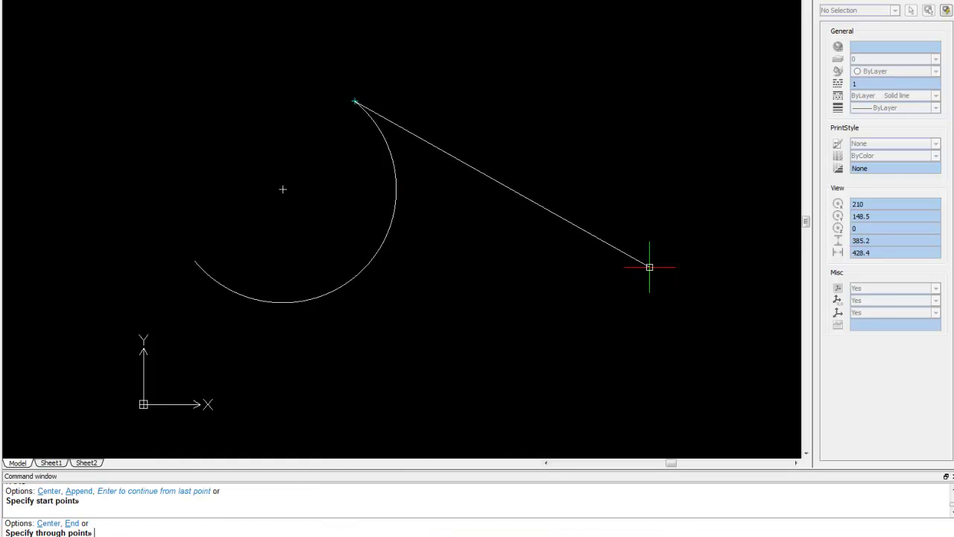
pyautogui.click(604, 112)
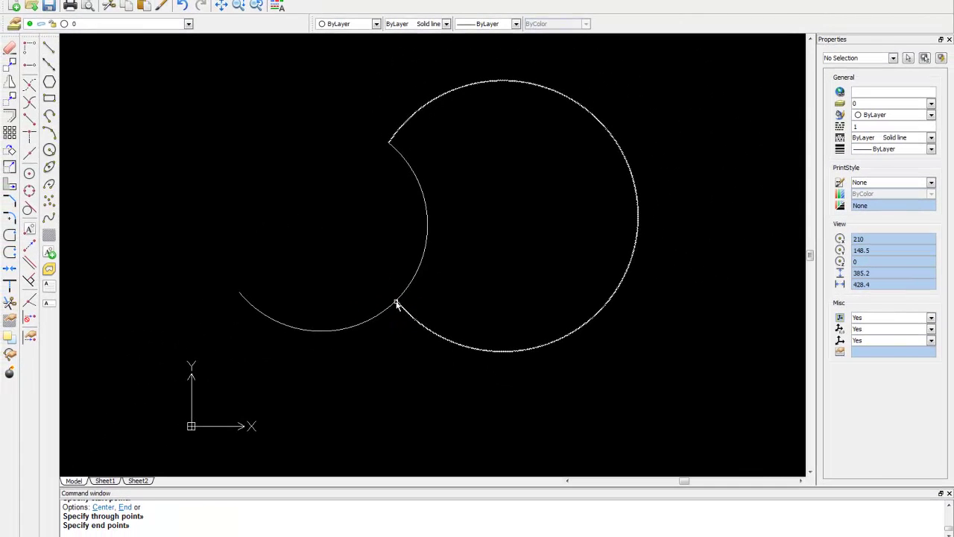
pyautogui.click(395, 305)
pyautogui.press('Return')
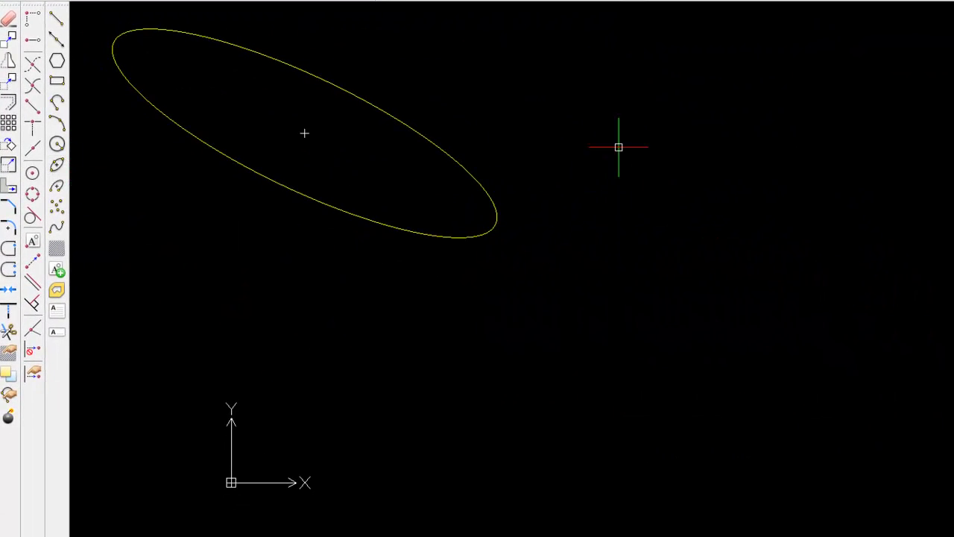
# - Draw a tilted ellipse with major radius 103.366 and minor radius 42.694
pyautogui.click(599, 127)
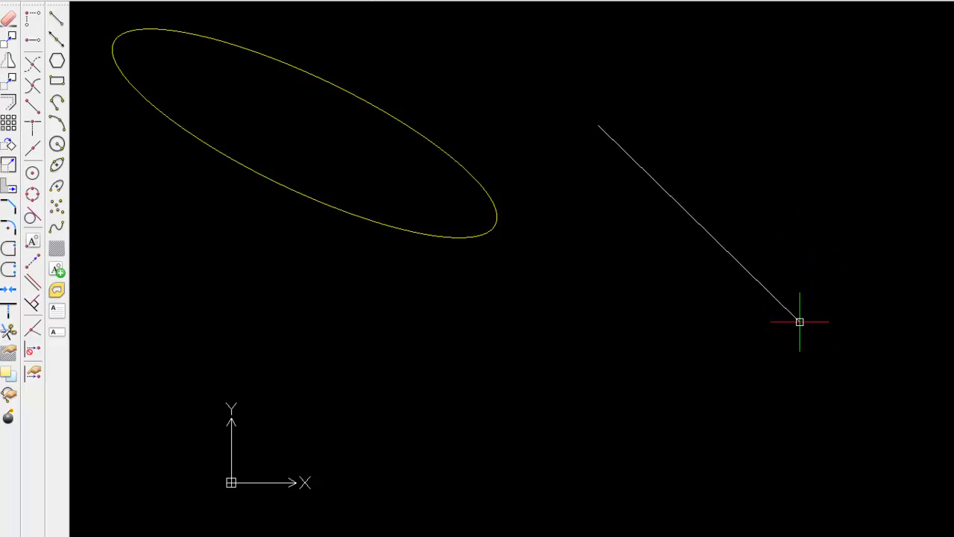
pyautogui.click(806, 330)
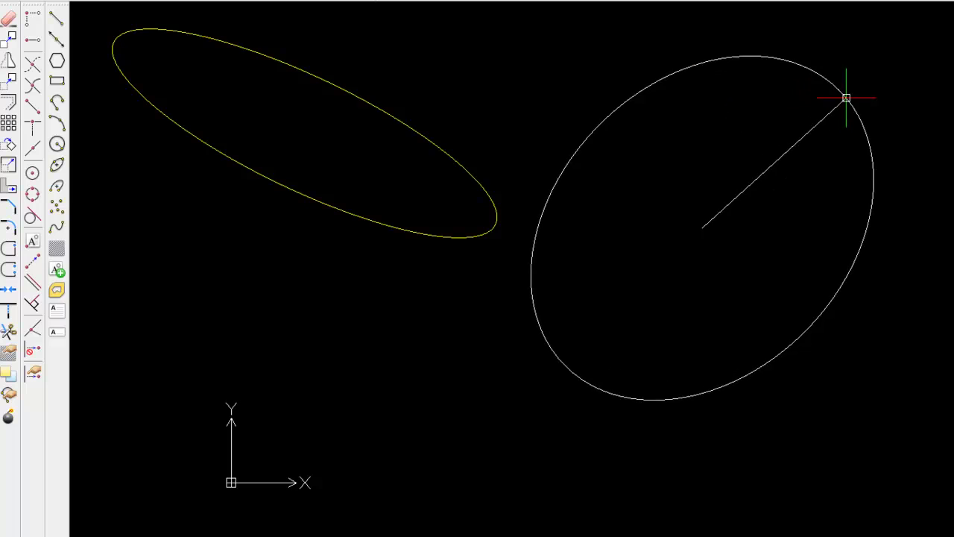
pyautogui.click(741, 273)
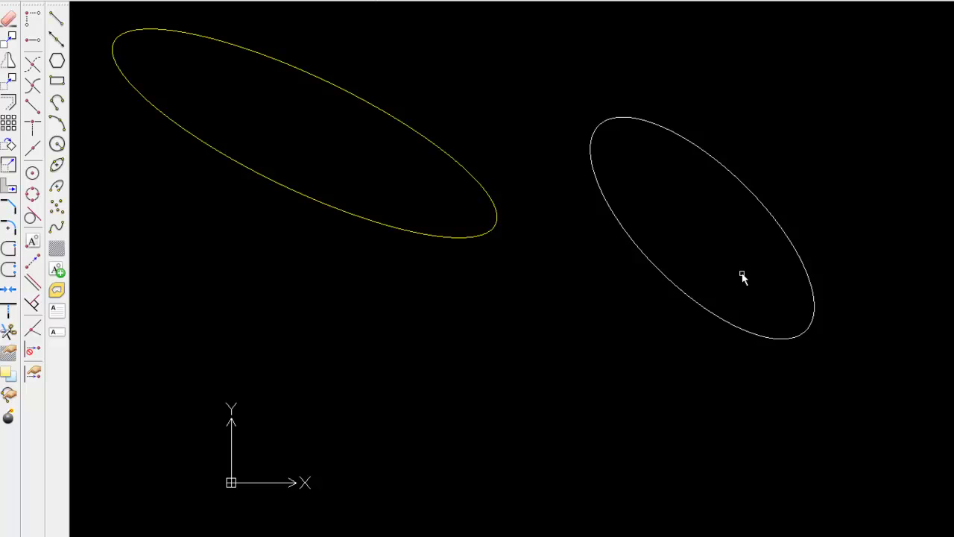
# - Resize the white ellipse in Properties to minor radius 50 and major radius 140
pyautogui.doubleClick(783, 221)
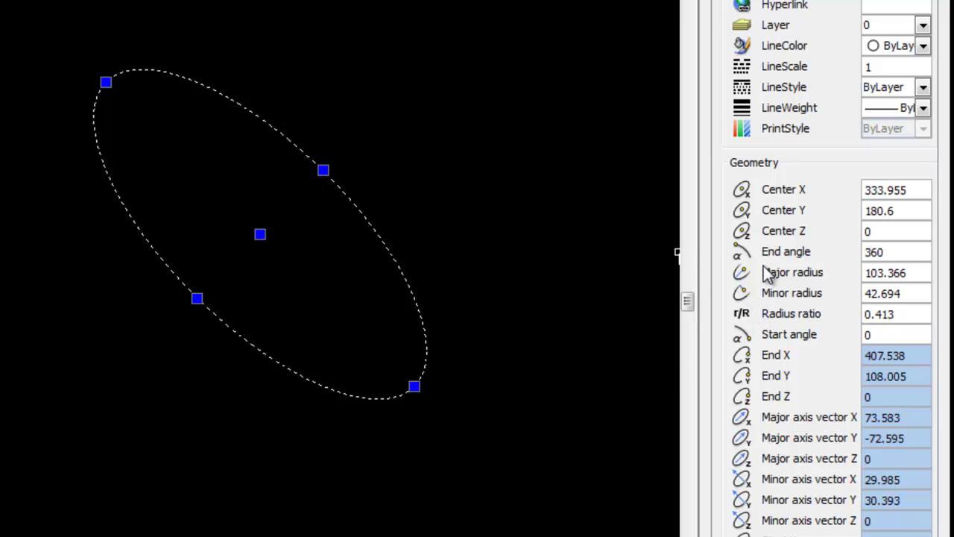
pyautogui.moveTo(913, 295); pyautogui.dragTo(855, 295)
pyautogui.write('50')
pyautogui.press('Return')
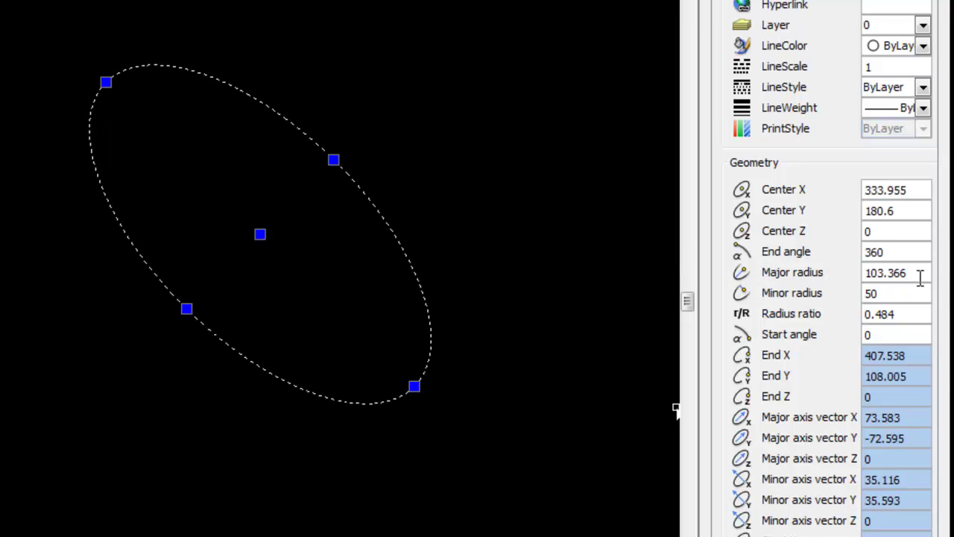
pyautogui.moveTo(908, 273); pyautogui.dragTo(850, 272)
pyautogui.write('140')
pyautogui.press('Return')
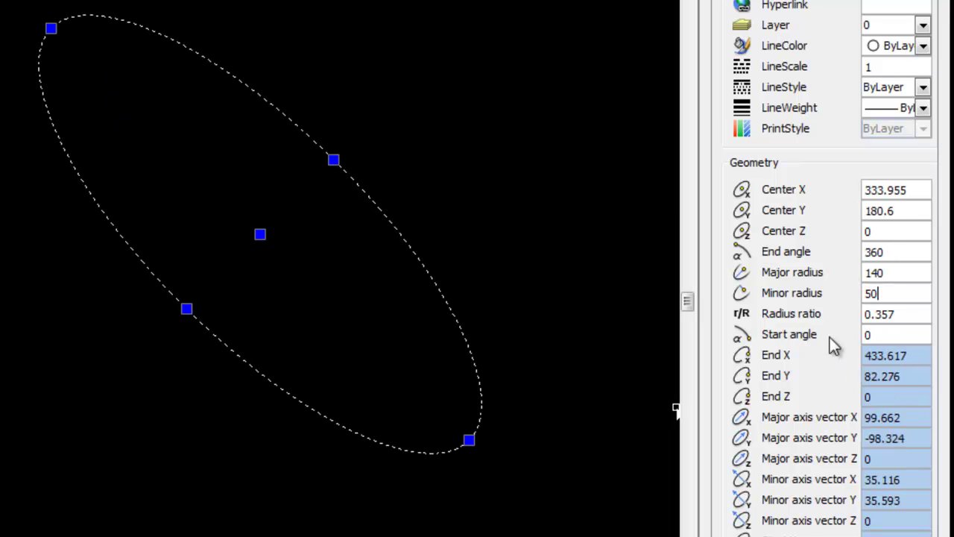